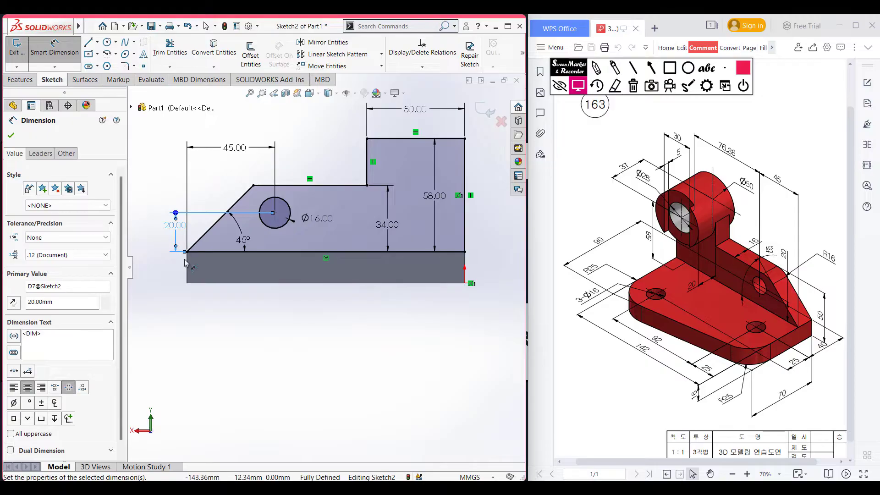
Finish the 20.00 dimension, go to isometric view, and circle the 16 dimension on the drawing, then clear the marks
key("Escape")
key("Escape")
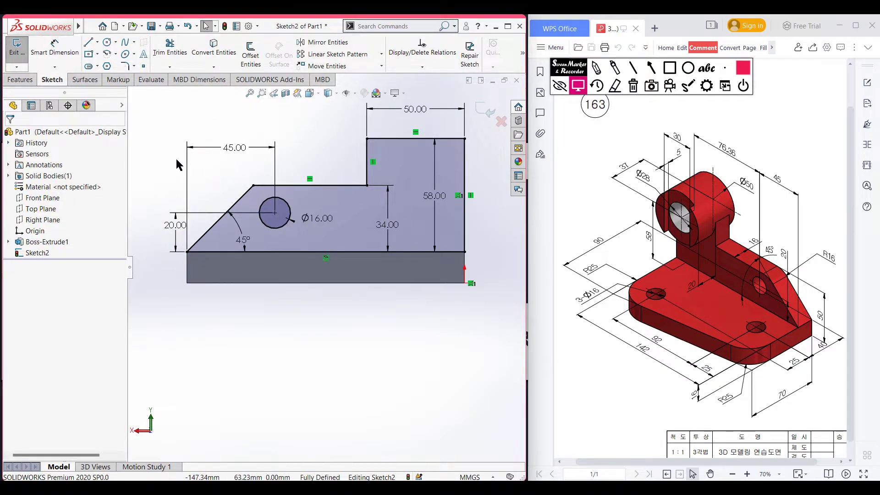
key("ctrl+7")
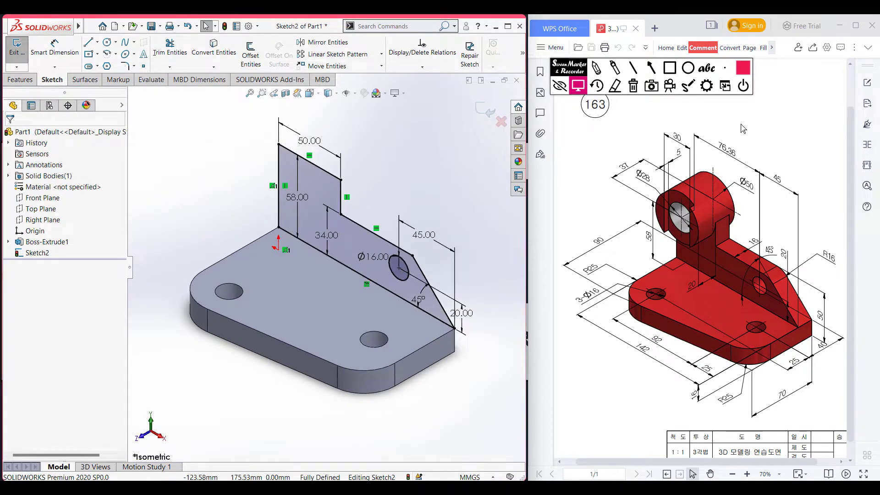
left_click(596, 67)
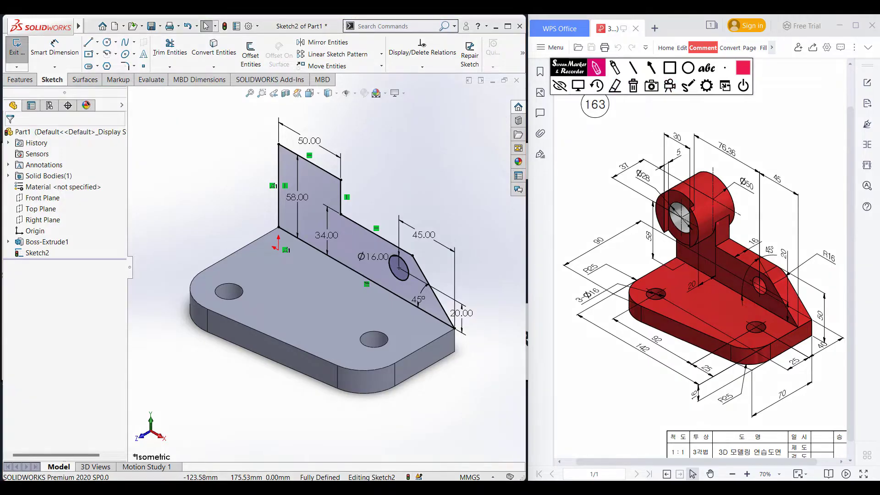
left_click_drag(756, 234, 760, 249)
left_click(633, 85)
mouse_move(761, 236)
left_mouse_down()
mouse_move(734, 240)
mouse_move(754, 230)
left_mouse_up()
left_click(633, 86)
left_click(577, 86)
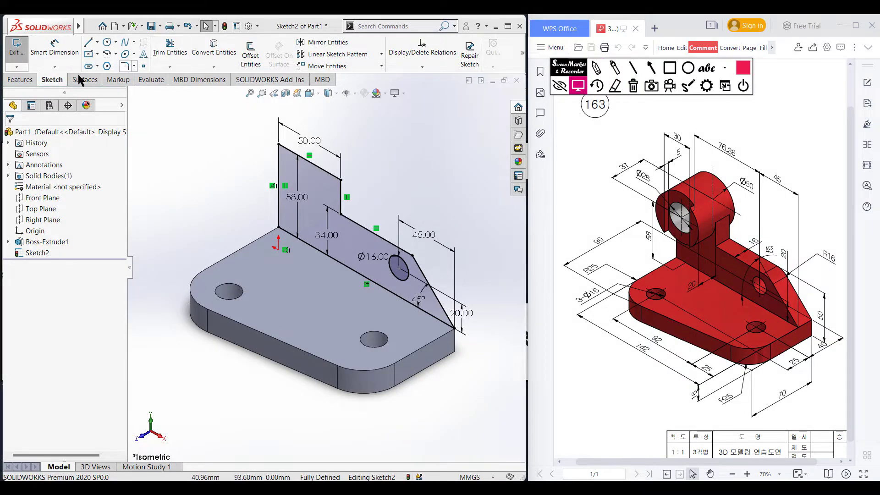
Extrude the rib sketch 16 mm blind, reversed so the rib sits on the plate
left_click(20, 79)
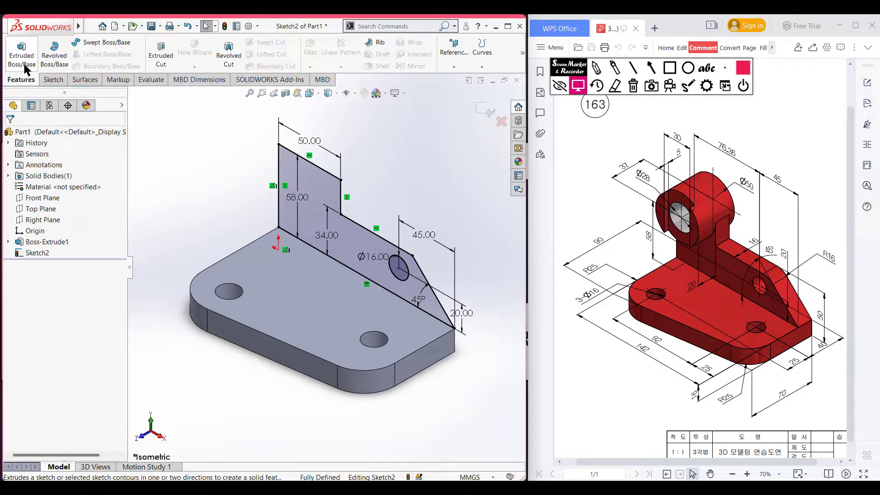
left_click(24, 66)
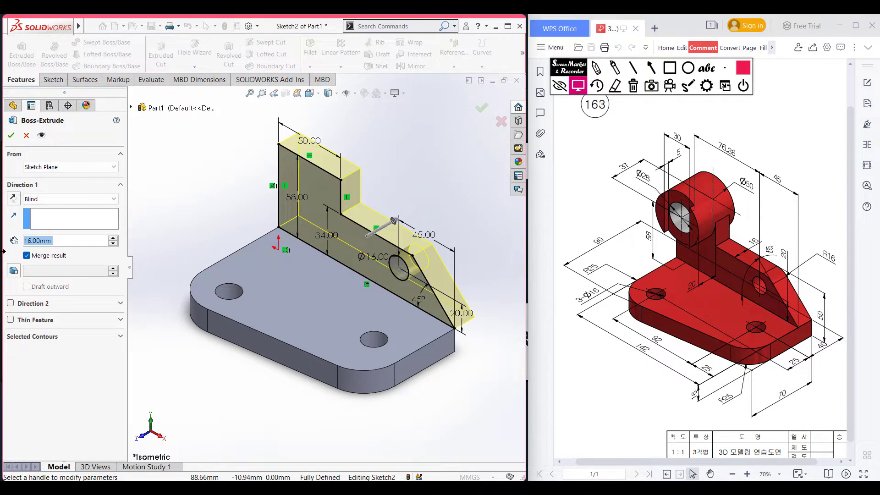
left_click(12, 200)
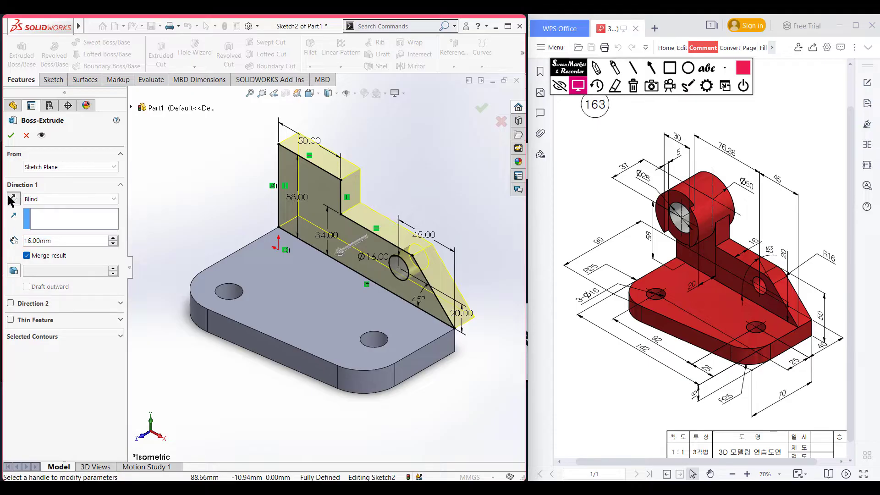
left_click(11, 135)
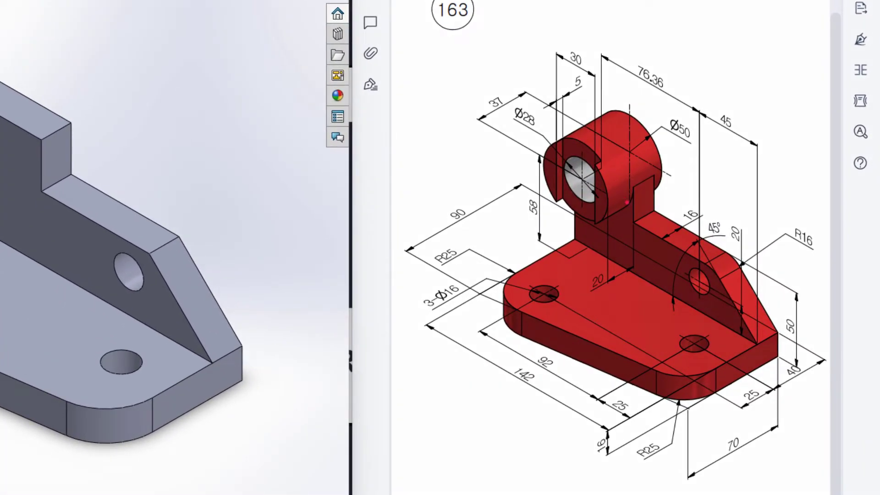
mouse_move(626, 202)
left_mouse_down()
mouse_move(625, 172)
mouse_move(588, 139)
mouse_move(539, 146)
mouse_move(539, 183)
mouse_move(554, 204)
mouse_move(605, 223)
mouse_move(628, 202)
left_mouse_up()
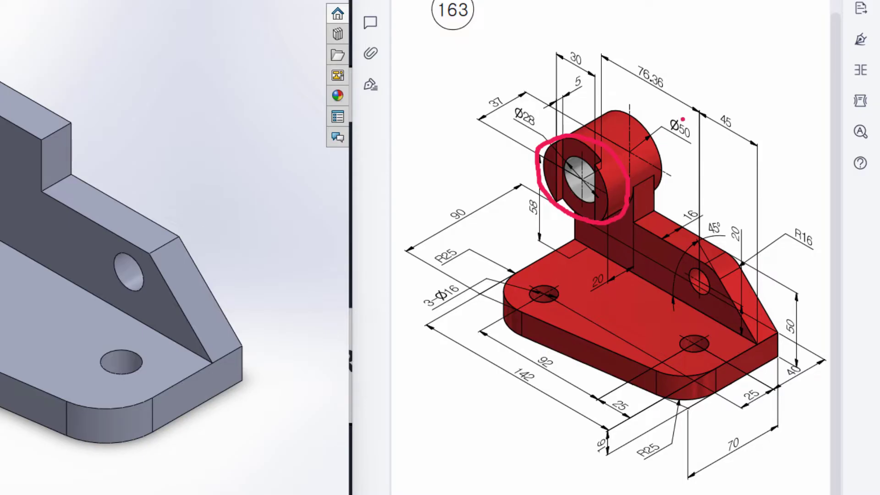
mouse_move(683, 112)
left_mouse_down()
mouse_move(650, 136)
mouse_move(689, 153)
mouse_move(710, 139)
mouse_move(687, 118)
left_mouse_up()
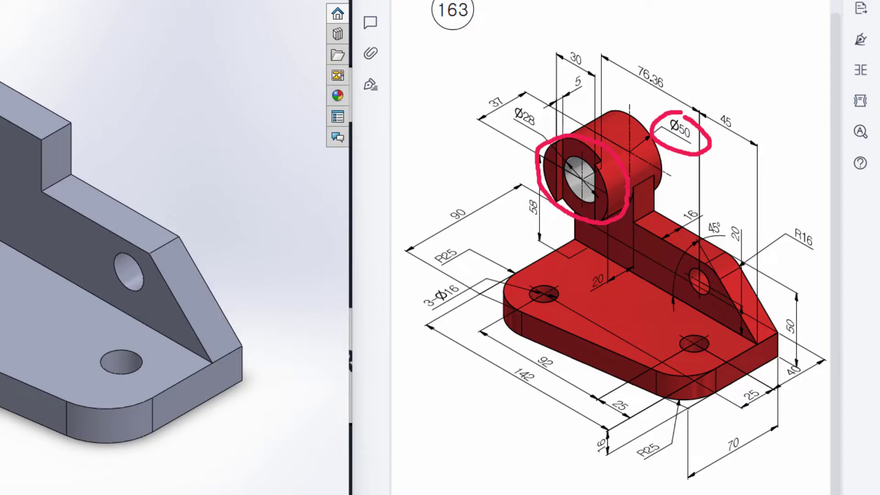
mouse_move(635, 235)
left_mouse_down()
mouse_move(603, 254)
mouse_move(611, 261)
mouse_move(588, 288)
mouse_move(616, 281)
left_mouse_up()
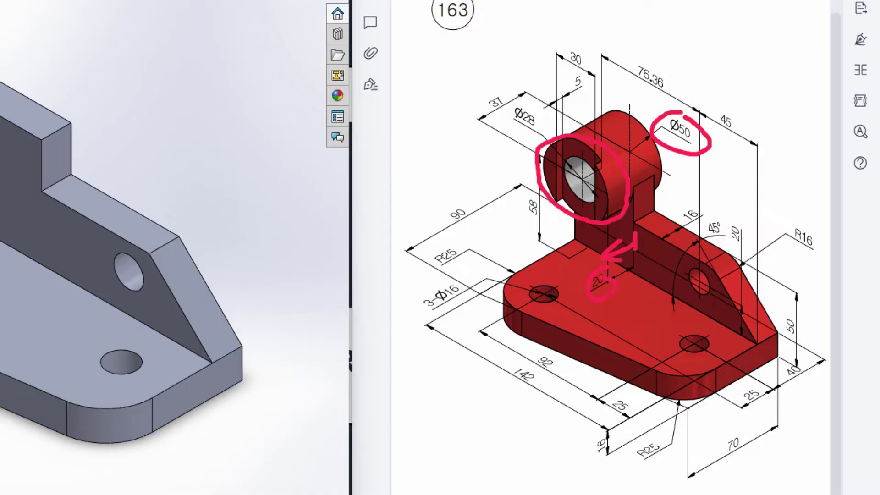
mouse_move(633, 211)
left_mouse_down()
mouse_move(667, 193)
mouse_move(663, 209)
left_mouse_up()
key("e")
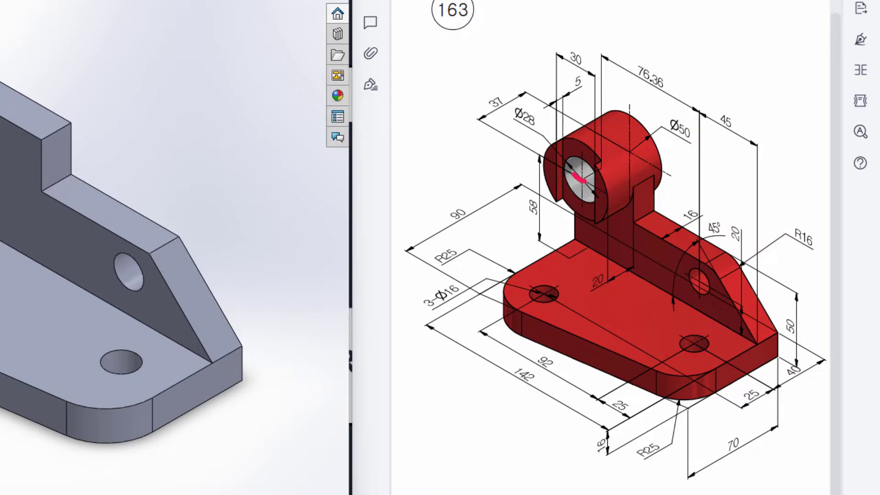
left_click_drag(568, 172, 486, 122)
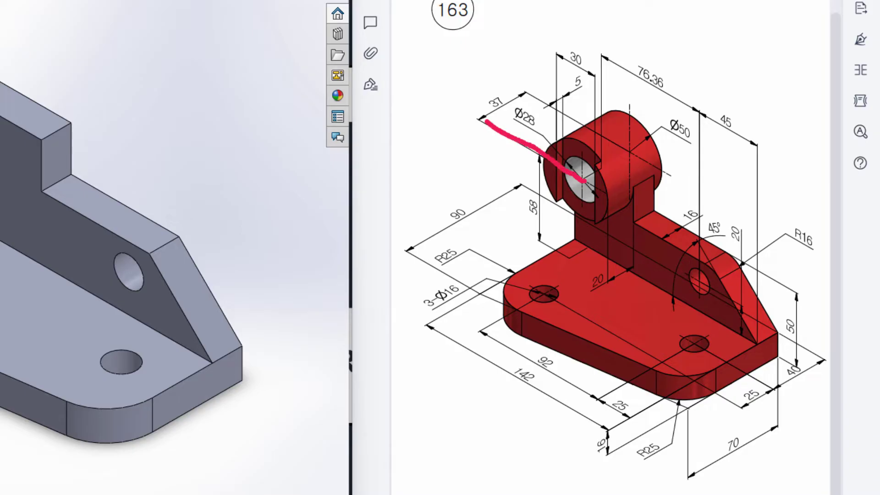
mouse_move(666, 174)
left_mouse_down()
mouse_move(533, 97)
mouse_move(481, 92)
mouse_move(487, 110)
mouse_move(503, 110)
mouse_move(508, 90)
mouse_move(490, 77)
left_mouse_up()
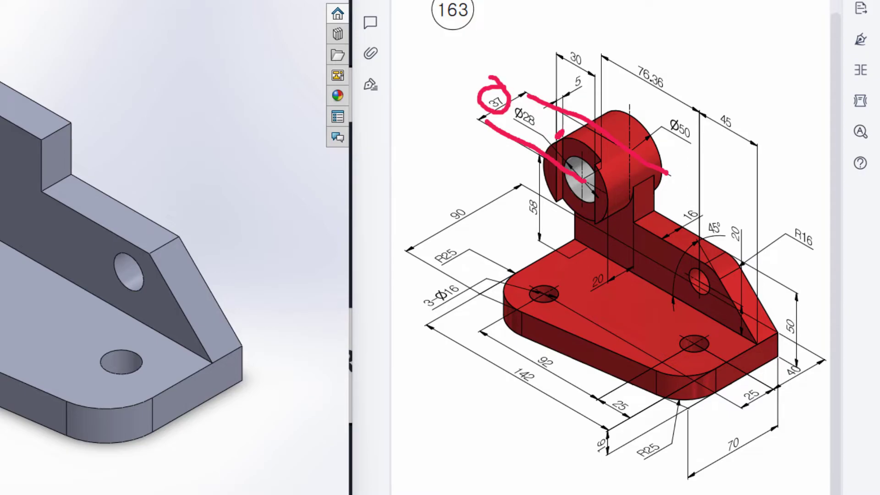
mouse_move(574, 71)
left_mouse_down()
mouse_move(574, 95)
mouse_move(586, 97)
mouse_move(576, 69)
left_mouse_up()
mouse_move(605, 202)
left_mouse_down()
mouse_move(653, 156)
mouse_move(612, 194)
mouse_move(658, 157)
left_mouse_up()
mouse_move(508, 80)
left_mouse_down()
mouse_move(476, 84)
mouse_move(525, 109)
mouse_move(492, 76)
left_mouse_up()
left_click_drag(580, 72, 584, 97)
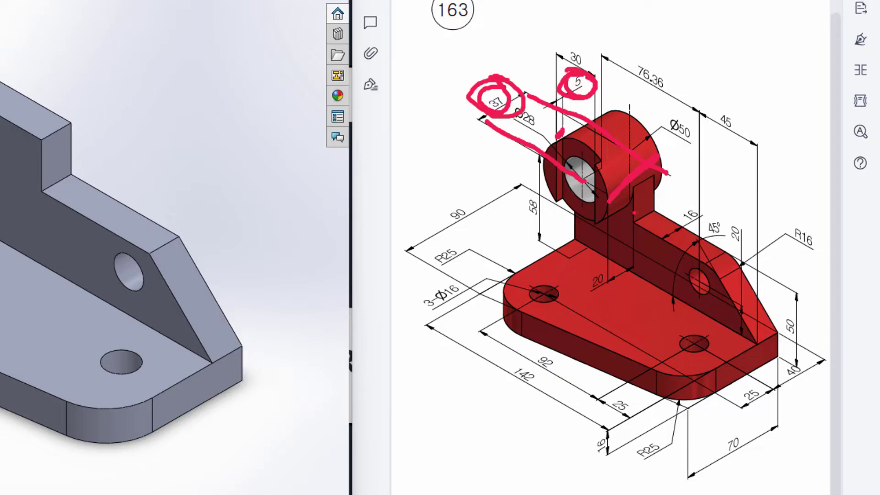
mouse_move(634, 212)
left_mouse_down()
mouse_move(597, 236)
mouse_move(615, 237)
left_mouse_up()
mouse_move(635, 200)
left_mouse_down()
mouse_move(681, 185)
mouse_move(669, 199)
left_mouse_up()
mouse_move(513, 75)
left_mouse_down()
mouse_move(474, 94)
mouse_move(520, 110)
mouse_move(525, 75)
mouse_move(561, 97)
mouse_move(592, 80)
left_mouse_up()
left_click(572, 81)
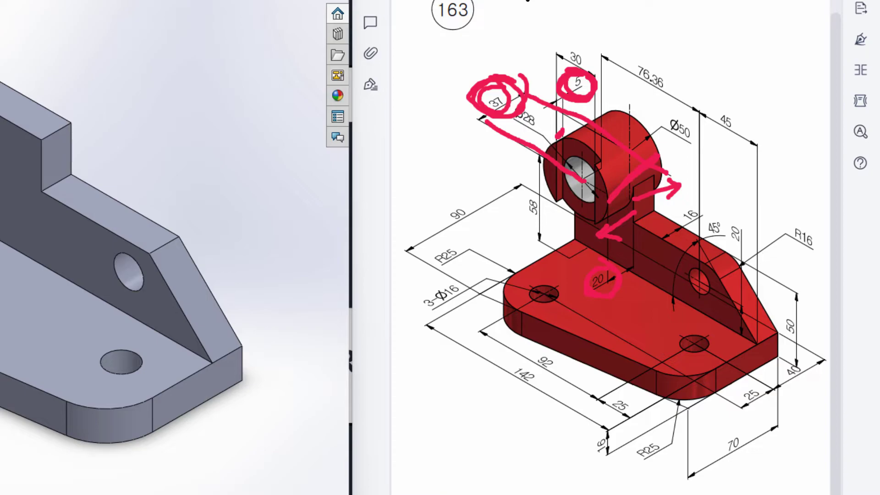
key("e")
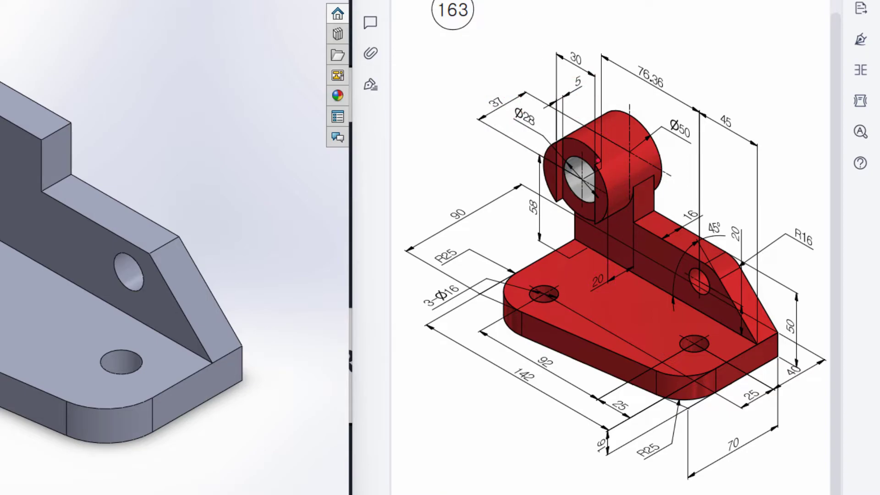
Circle the Ø28 bore, mark a line through it and the 30 dimension, then erase
mouse_move(601, 153)
left_mouse_down()
mouse_move(569, 143)
mouse_move(565, 213)
mouse_move(597, 183)
left_mouse_up()
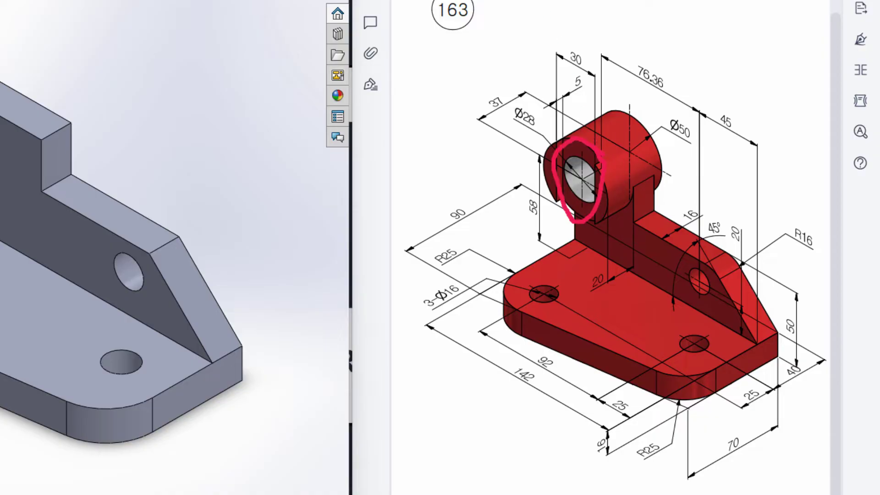
key("e")
mouse_move(586, 138)
left_mouse_down()
mouse_move(577, 226)
mouse_move(560, 225)
mouse_move(558, 130)
mouse_move(598, 138)
mouse_move(588, 225)
left_mouse_up()
mouse_move(596, 42)
left_mouse_down()
mouse_move(556, 59)
mouse_move(607, 49)
mouse_move(594, 38)
left_mouse_up()
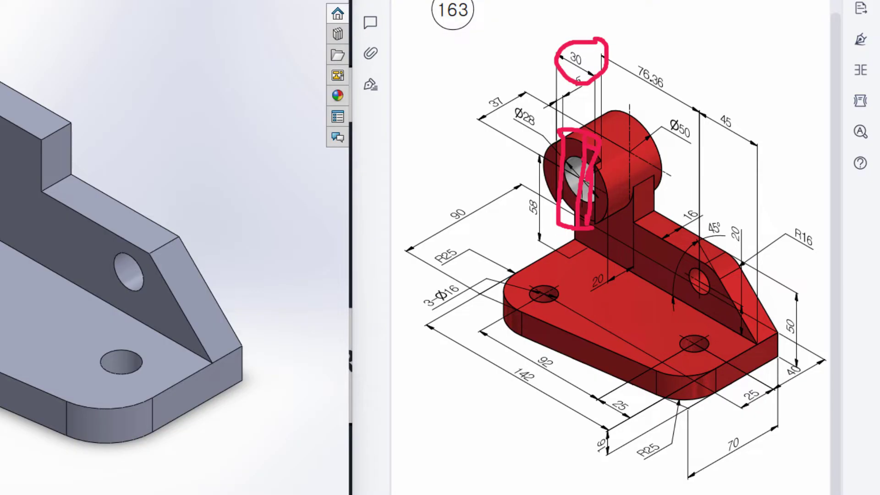
left_click_drag(566, 158, 583, 156)
key("e")
Circle the 5 dimension and the Ø28 label, slash the bore, then clear all markup
mouse_move(585, 73)
left_mouse_down()
mouse_move(581, 92)
mouse_move(588, 75)
left_mouse_up()
left_click_drag(568, 145, 595, 156)
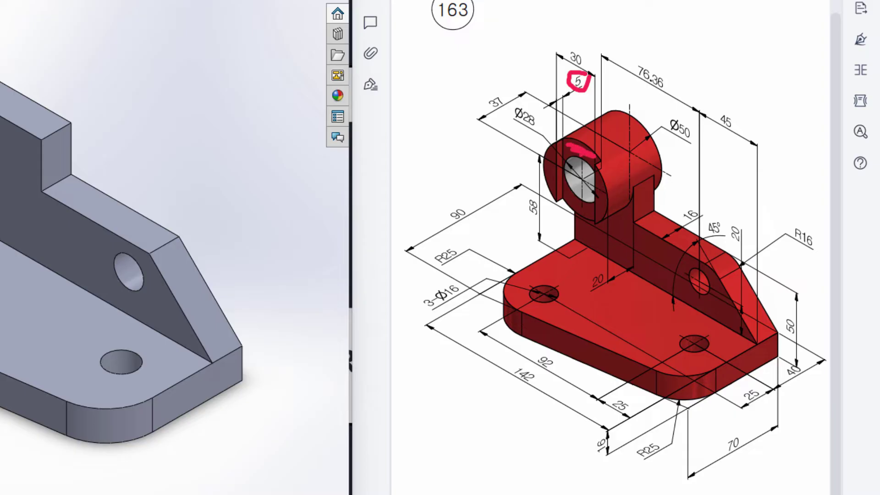
key("e")
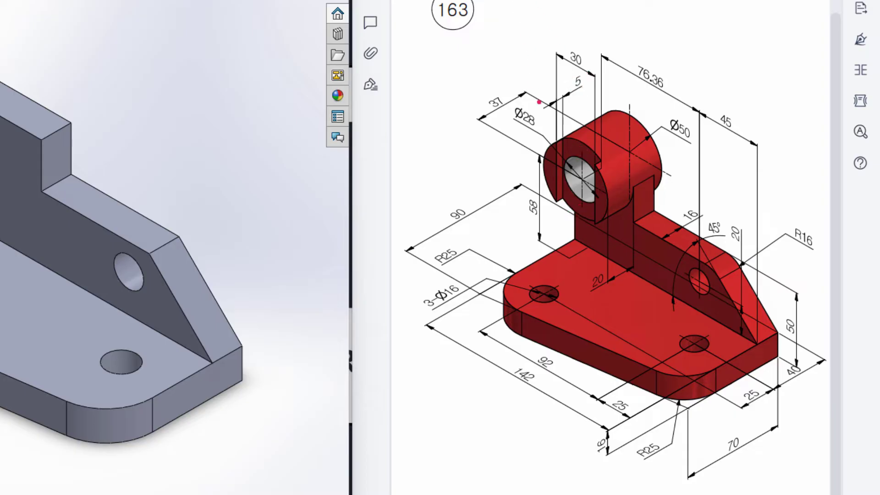
mouse_move(562, 169)
left_mouse_down()
mouse_move(568, 196)
mouse_move(586, 199)
mouse_move(595, 190)
mouse_move(587, 157)
left_mouse_up()
mouse_move(532, 99)
left_mouse_down()
mouse_move(514, 106)
mouse_move(514, 123)
mouse_move(535, 133)
mouse_move(547, 126)
mouse_move(545, 95)
left_mouse_up()
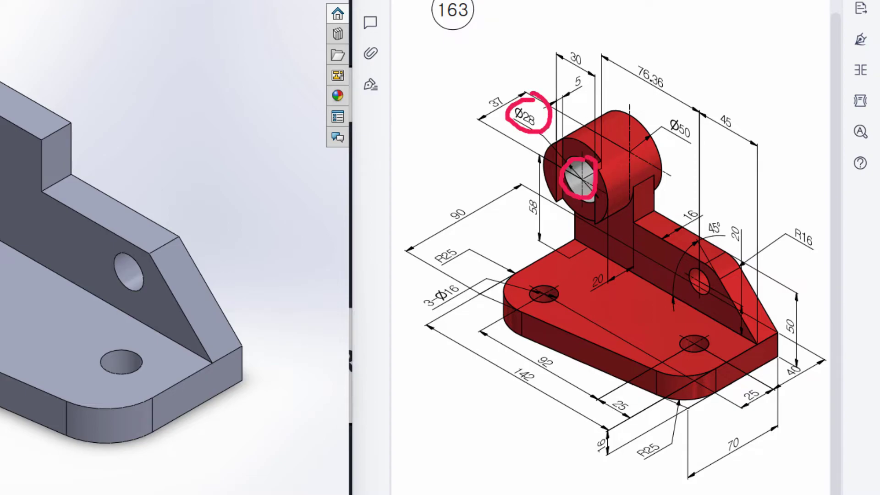
left_click_drag(572, 182, 609, 154)
key("Escape")
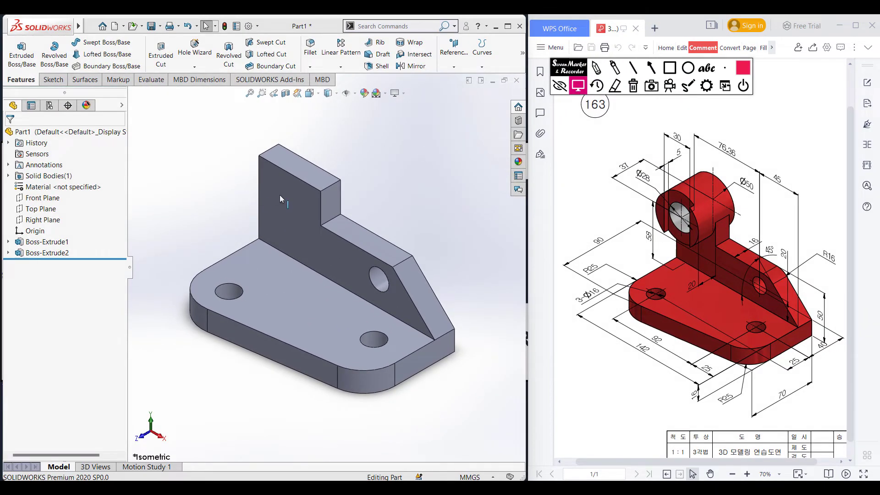
Sketch a radius 25 circle on the upright face, centred on its top edge
right_click(279, 194)
left_click(302, 182)
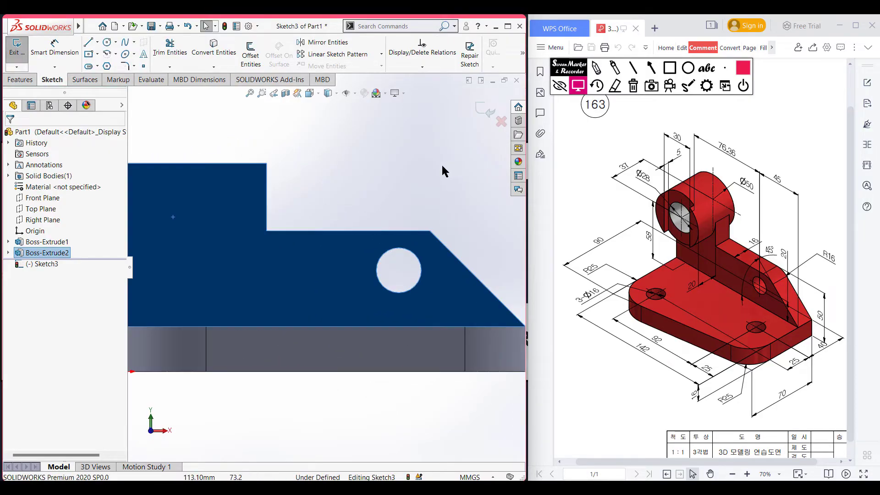
left_click(107, 42)
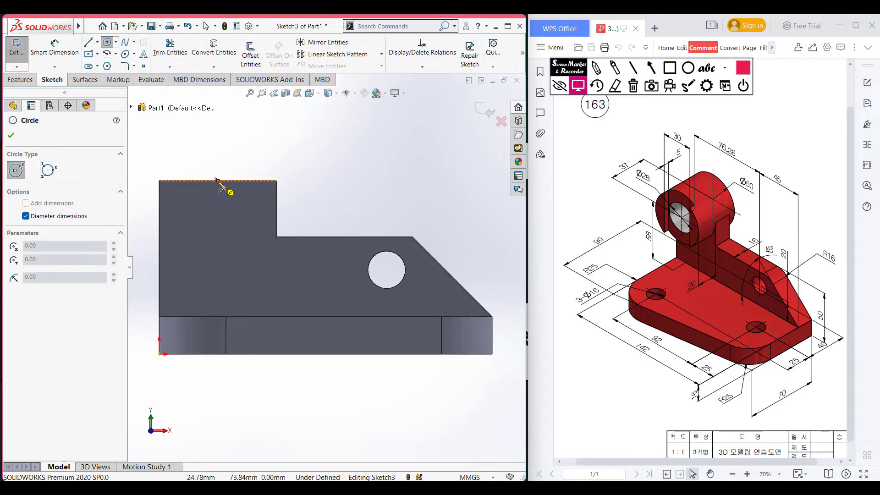
left_click(218, 180)
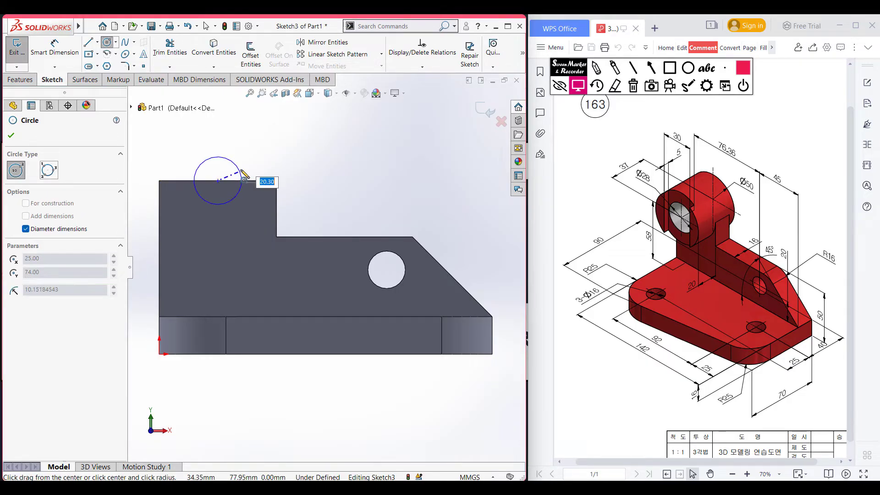
type("25")
key("Return")
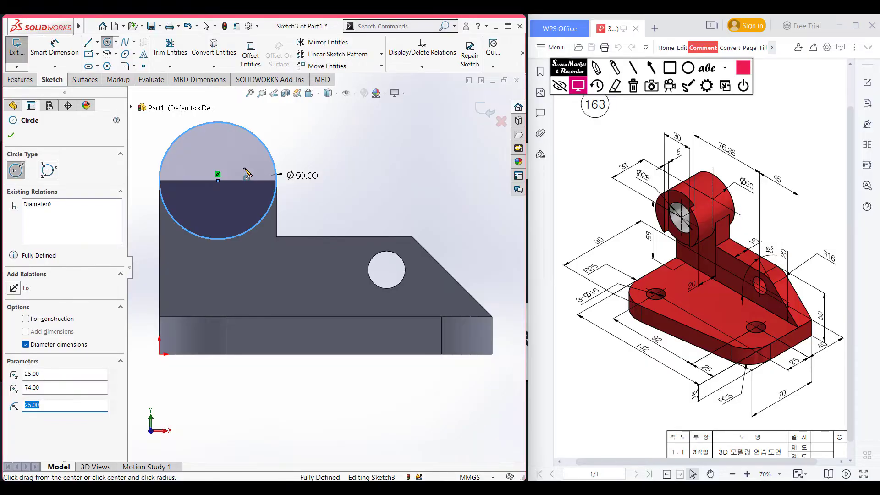
Extrude the circle 20 mm one way and 37+5-20 (22 mm) the other way
key("ctrl+7")
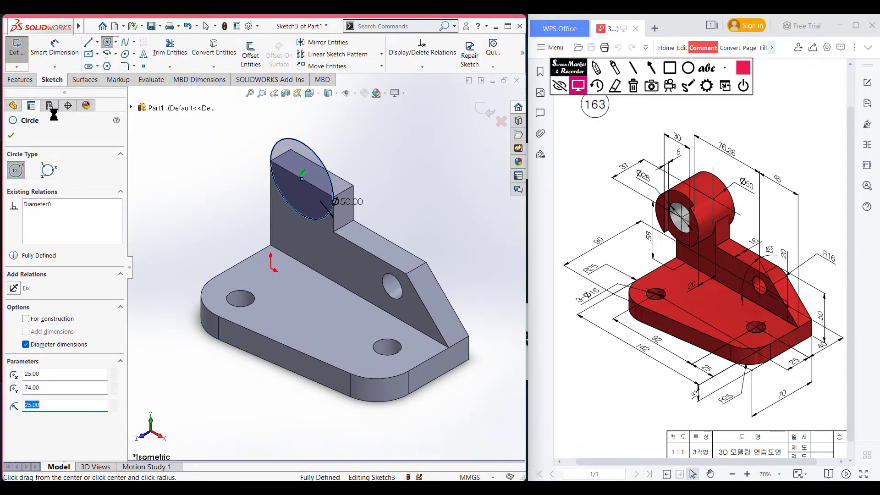
left_click(20, 79)
left_click(22, 55)
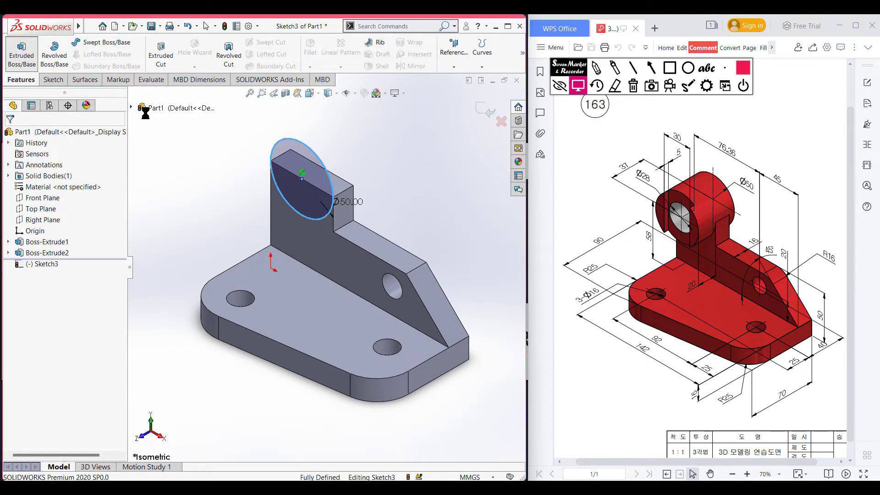
type("20")
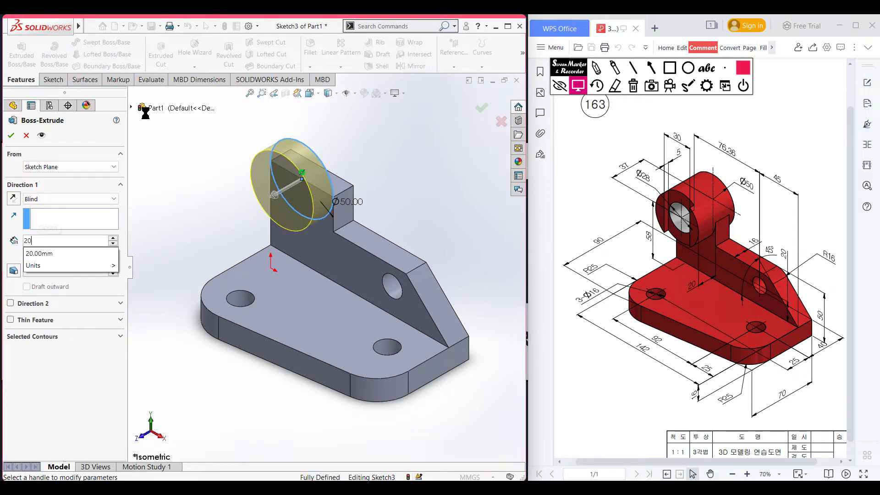
key("Return")
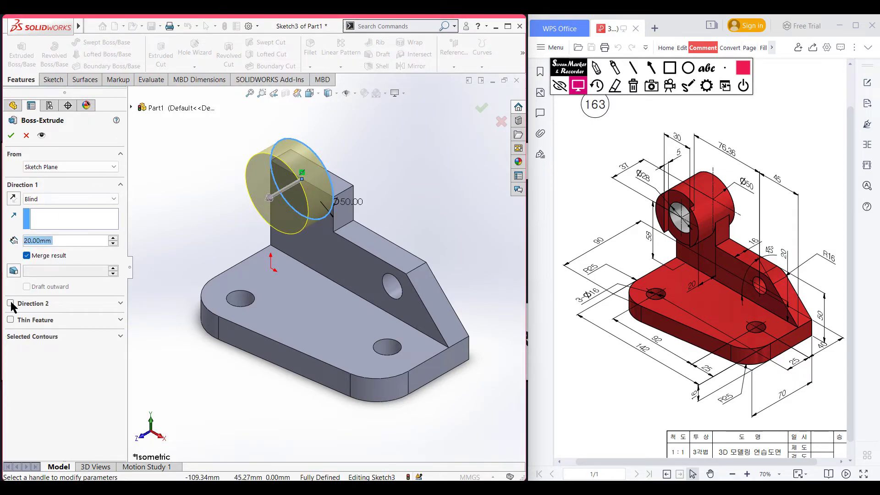
left_click(10, 302)
type("3")
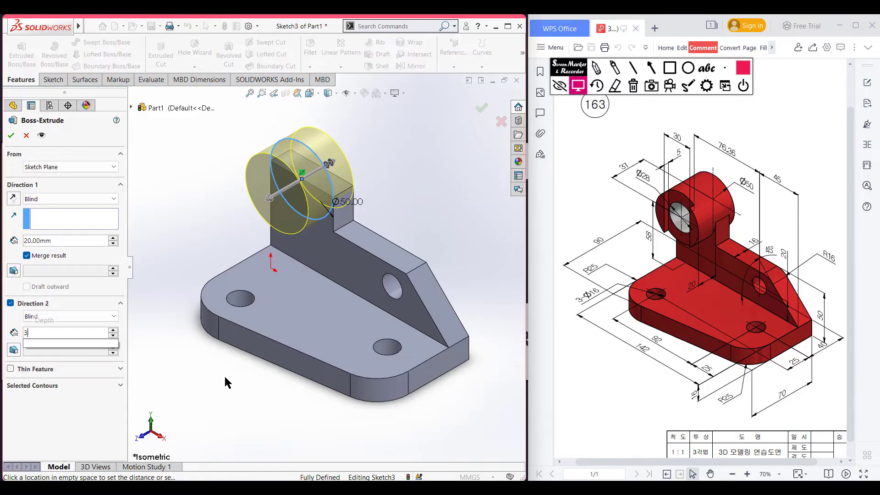
type("7+5-20")
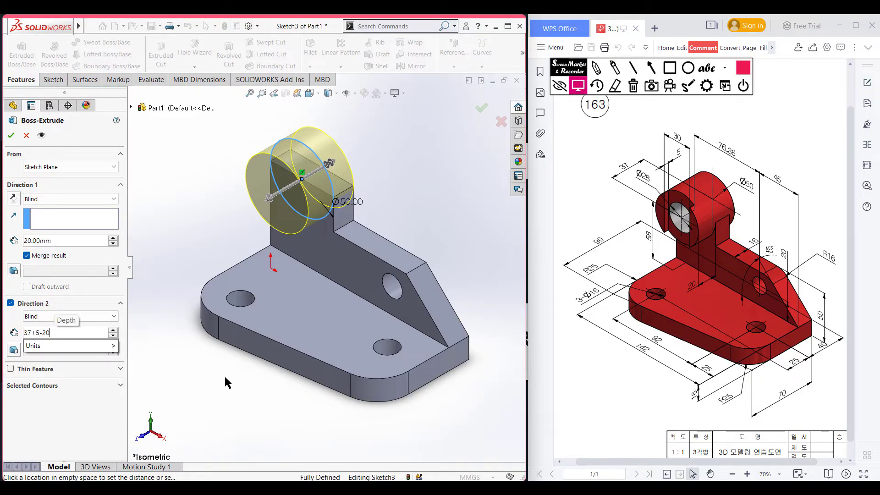
key("Return")
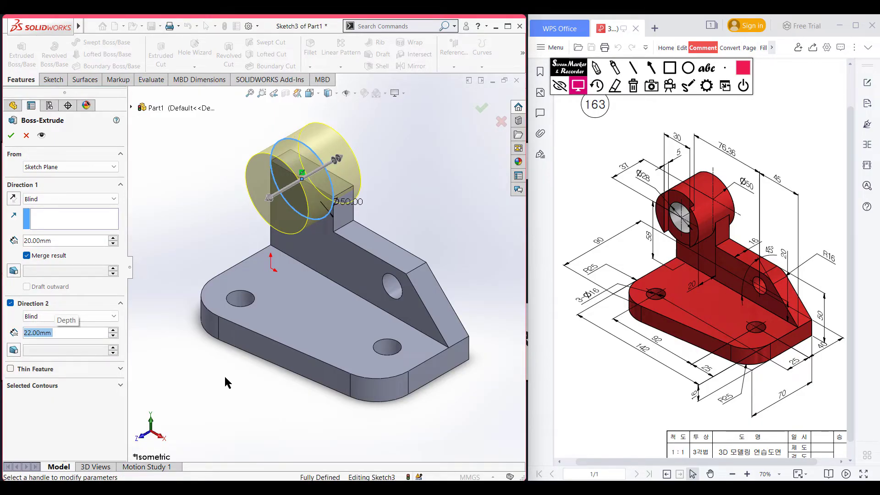
left_click(11, 135)
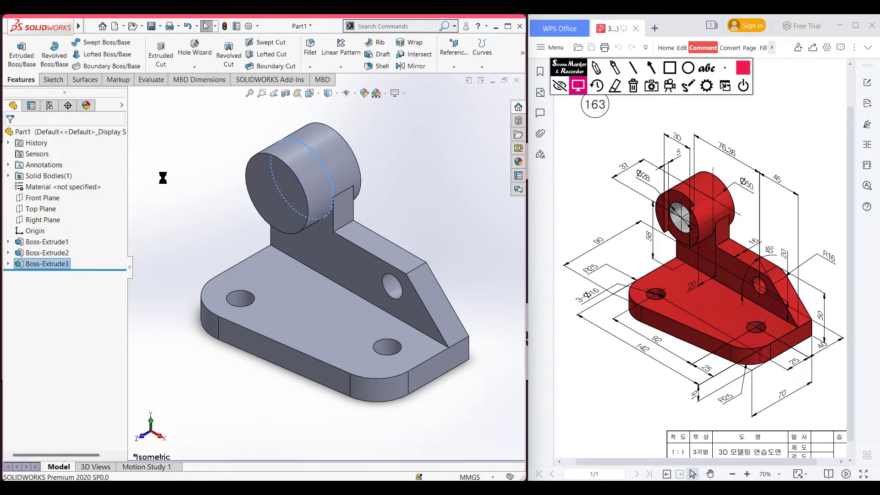
On the cylinder's end face, sketch a vertical centerline between the circle's quadrants
right_click(288, 180)
left_click(312, 166)
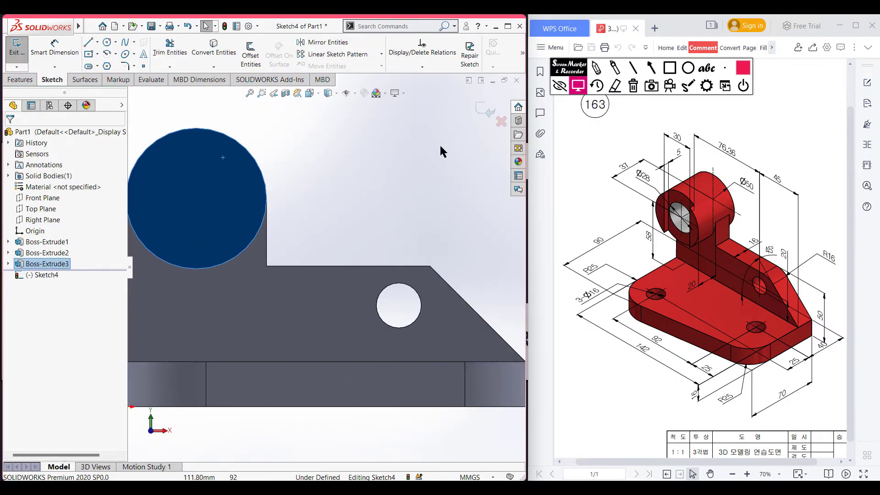
left_click(97, 42)
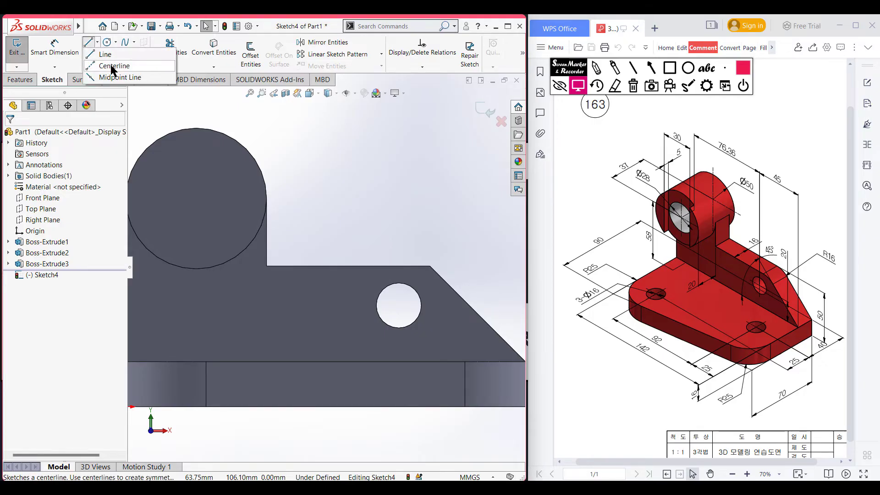
left_click(111, 64)
left_click(197, 129)
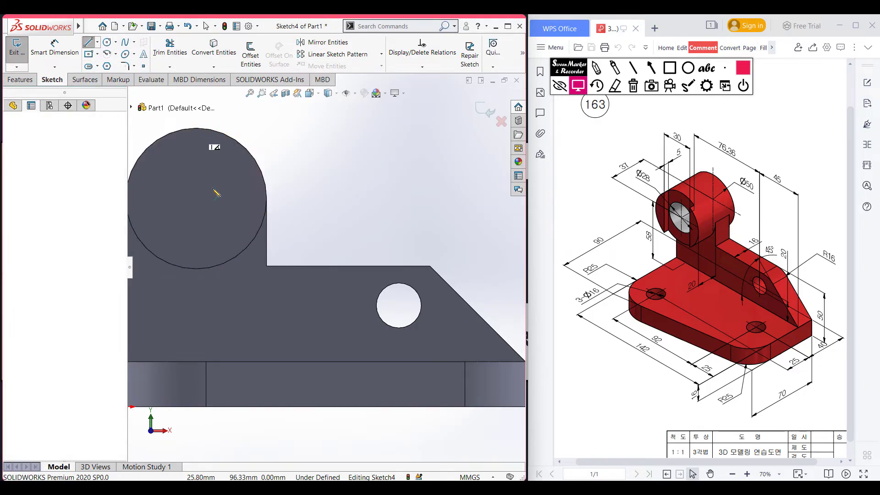
left_click(198, 269)
key("Escape")
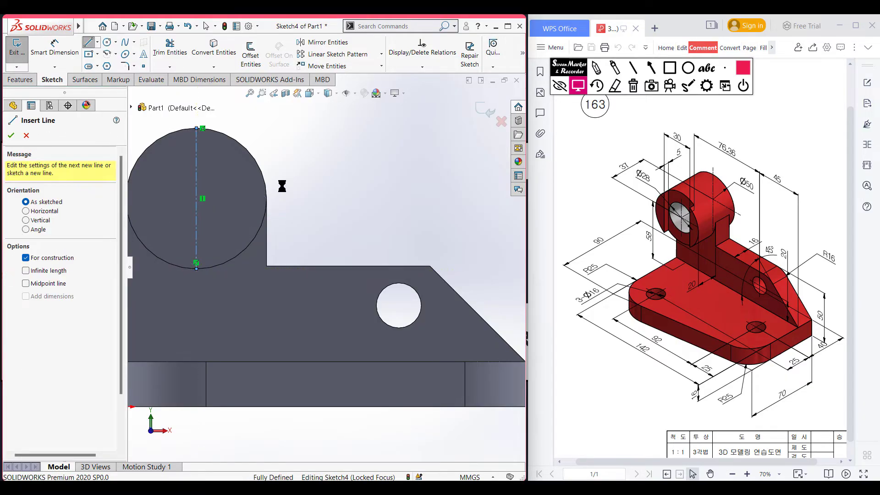
key("Escape")
Offset the centerline 15 mm (30/2) to both sides with capped ends, forming the slot
left_click(243, 48)
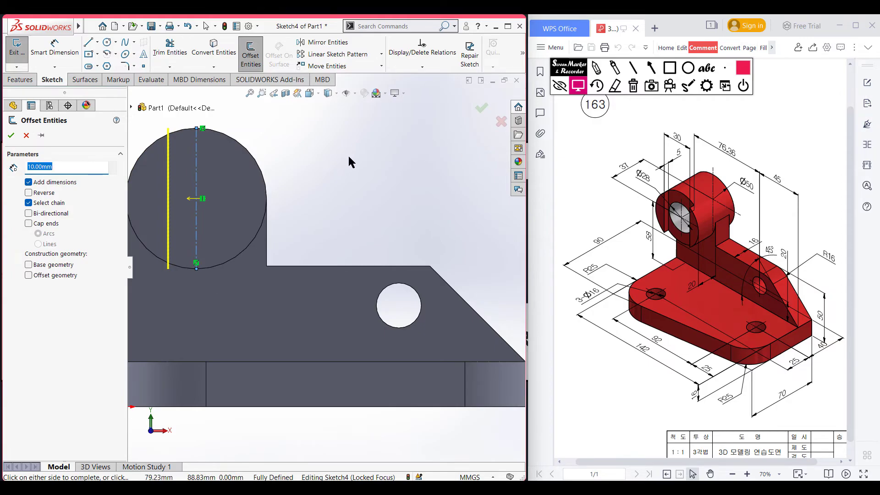
type("30/2")
key("Return")
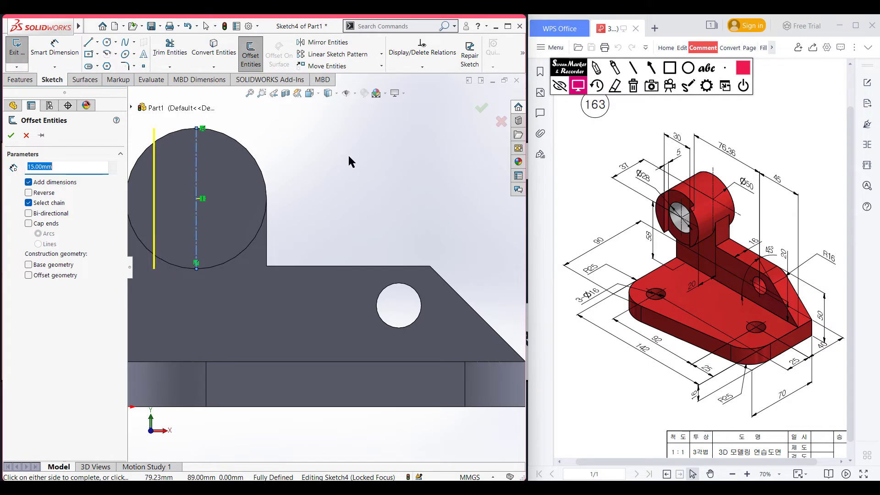
left_click(29, 213)
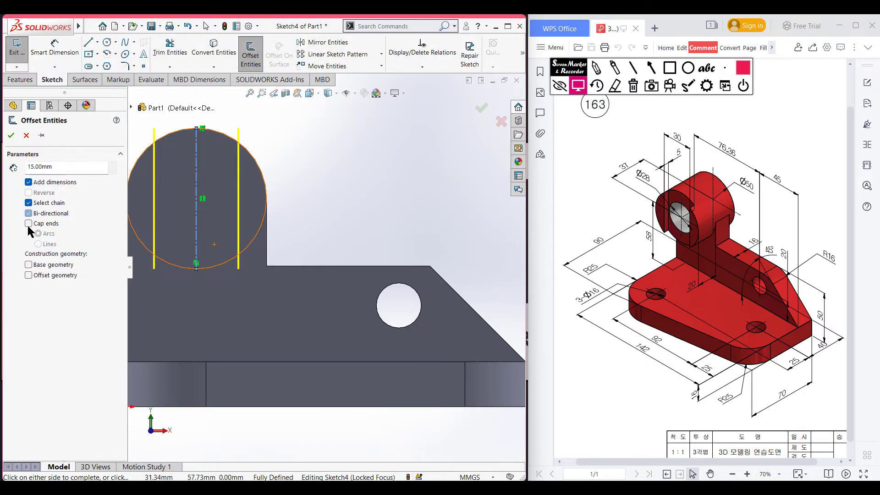
left_click(28, 223)
left_click(39, 245)
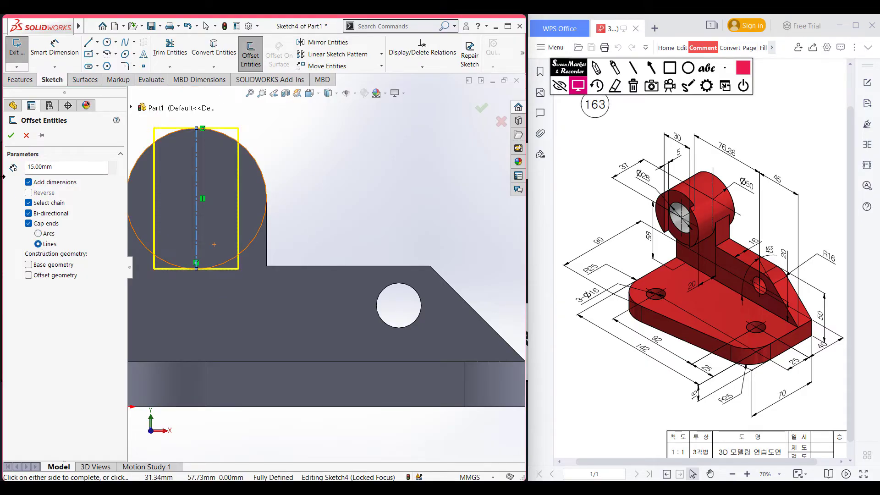
left_click(11, 135)
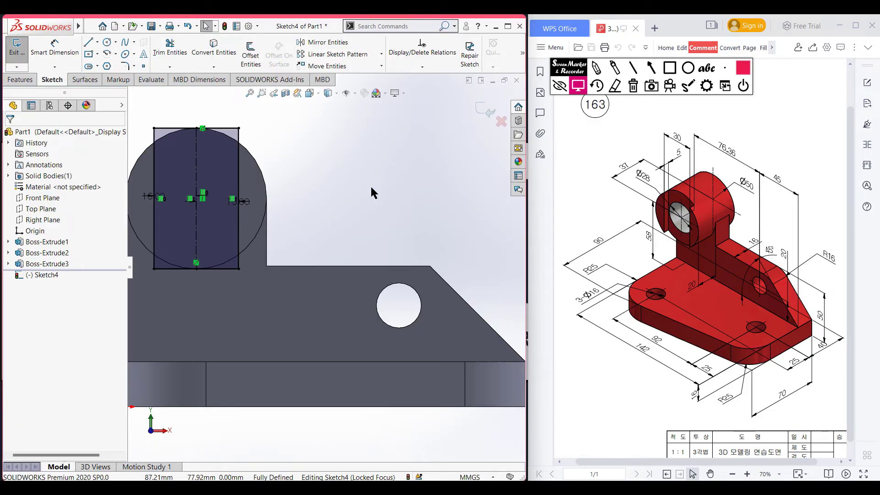
Cut the slot sketch 5 mm blind into the boss
key("ctrl+7")
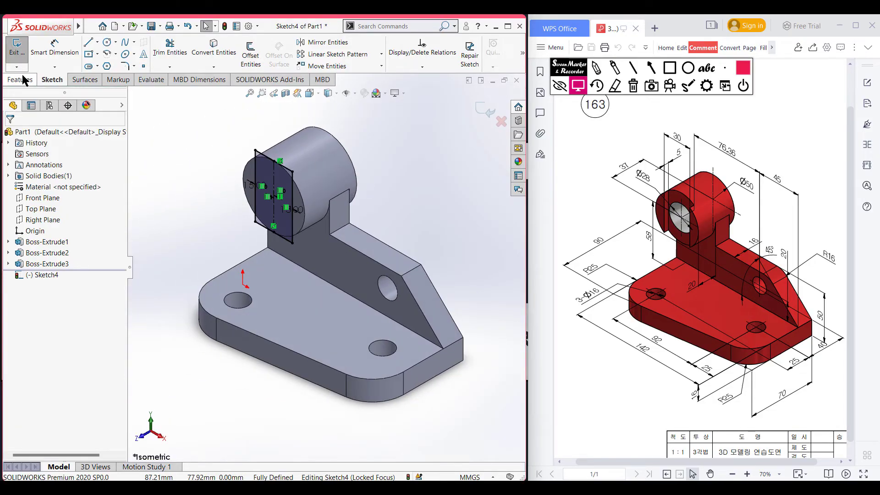
left_click(22, 80)
left_click(161, 55)
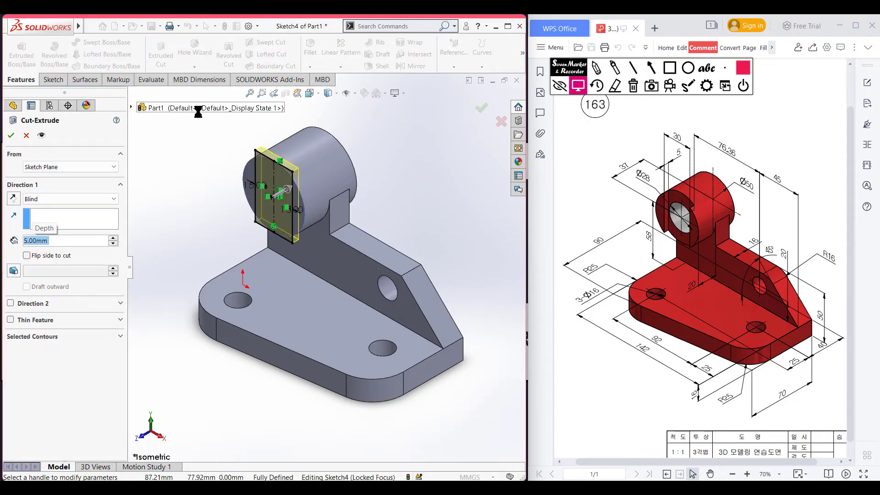
left_click(11, 135)
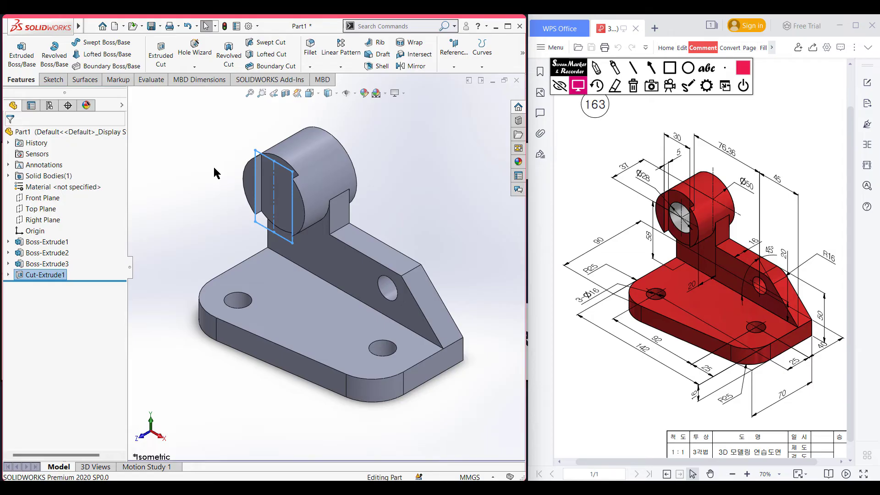
left_click(271, 183)
Sketch a Ø28 circle at the boss's centre on the flat cut face
left_click(294, 170)
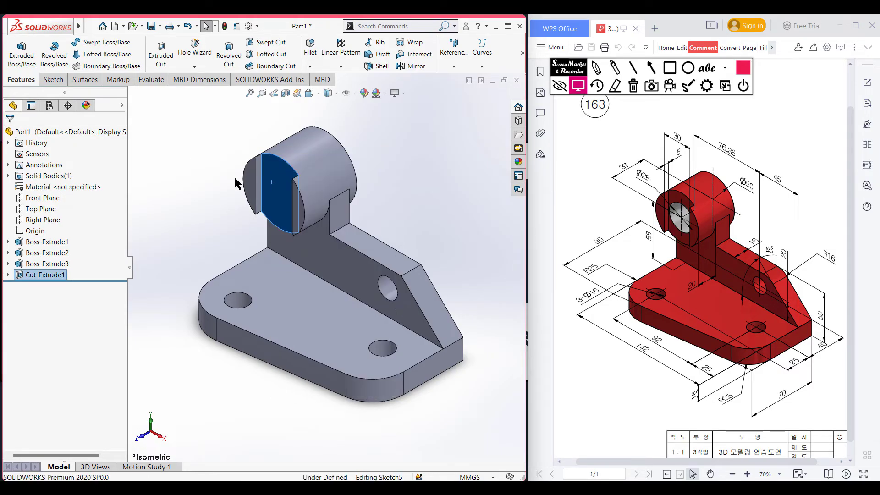
key("ctrl+8")
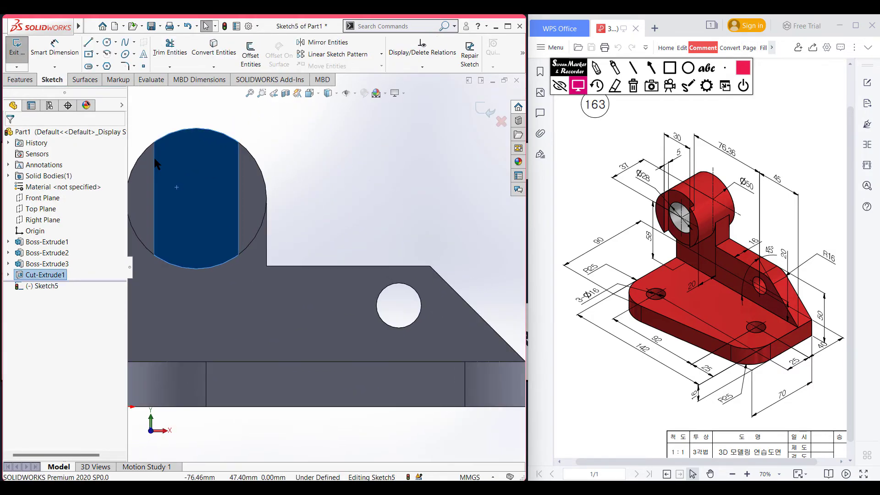
right_click_drag(360, 136, 416, 141)
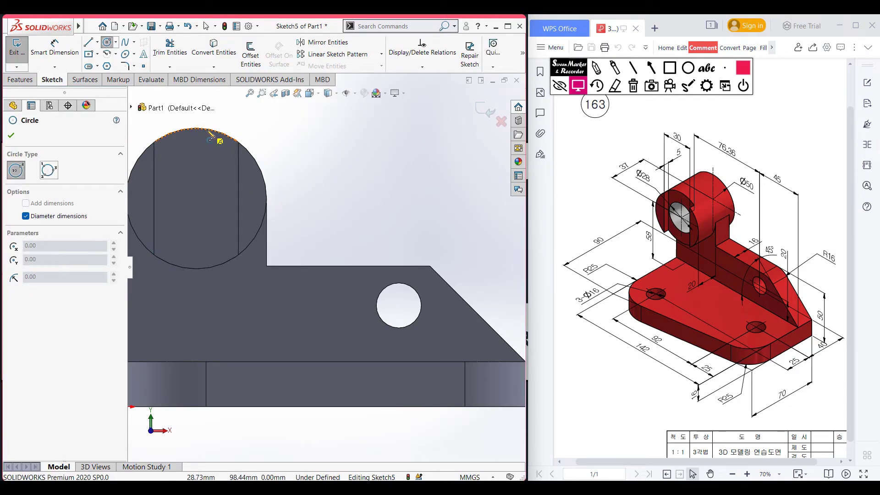
mouse_move(206, 272)
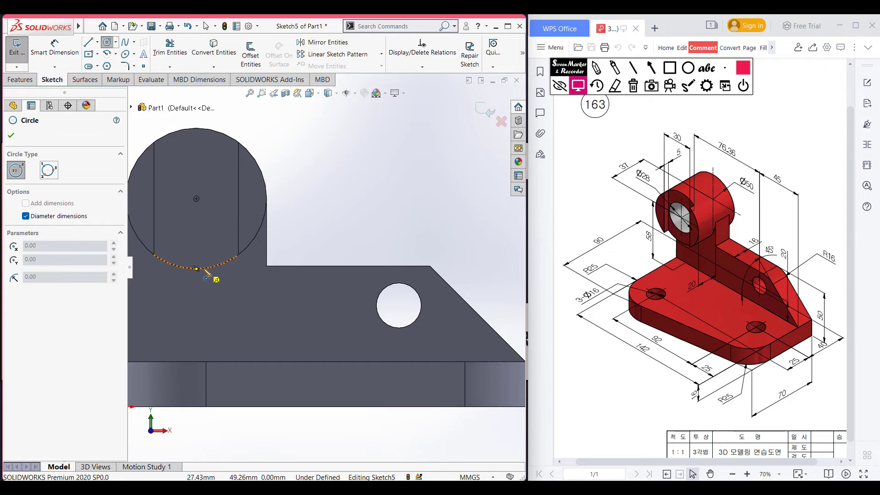
left_click(197, 198)
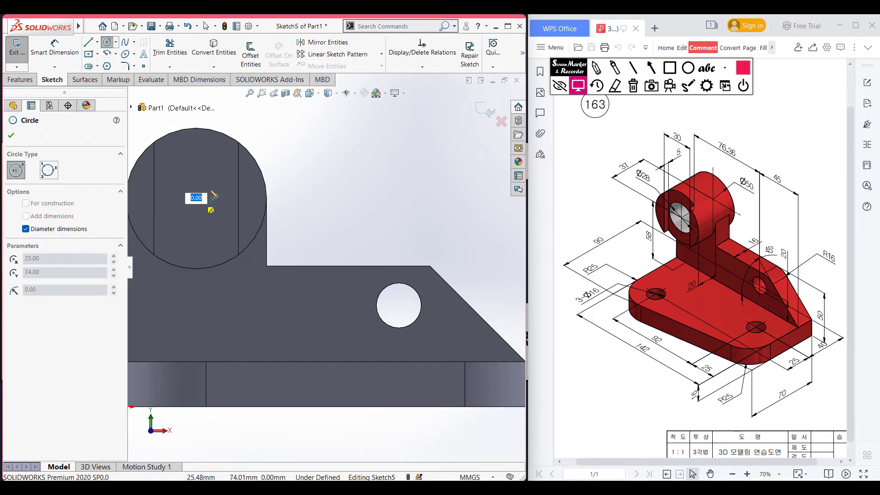
type("28")
key("Return")
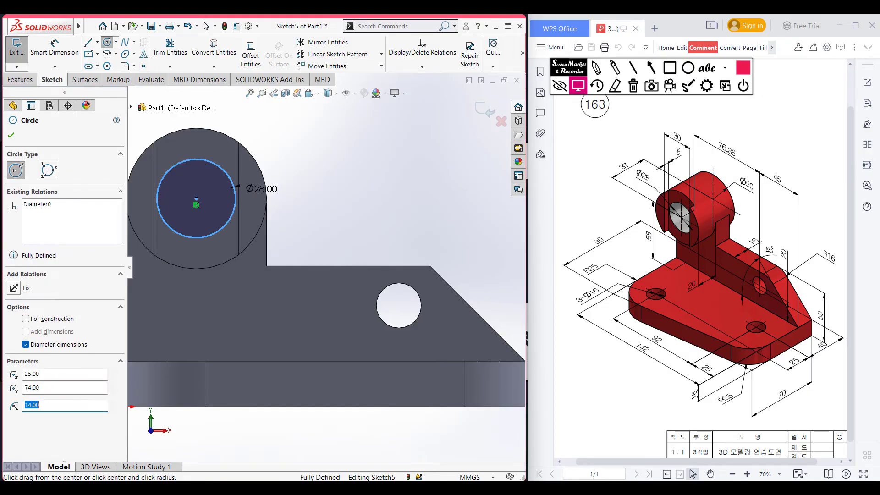
Cut the Ø28 circle Through All to bore the boss
key("ctrl+7")
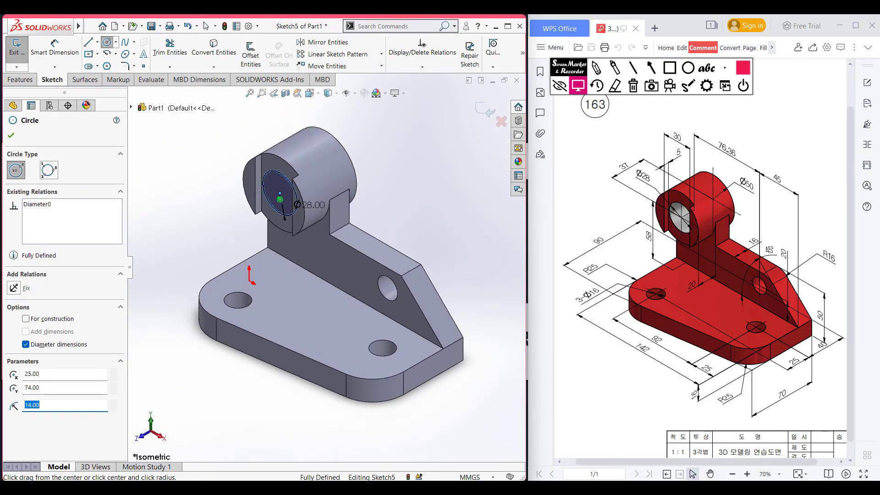
left_click(19, 80)
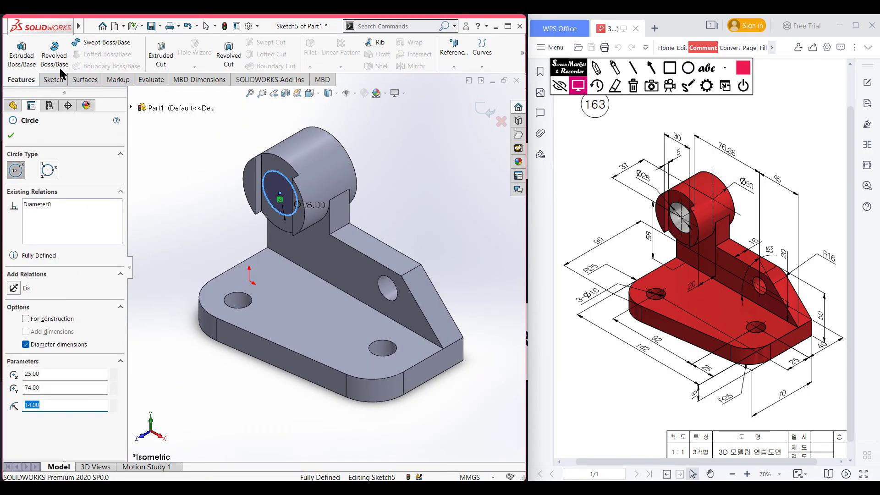
left_click(161, 54)
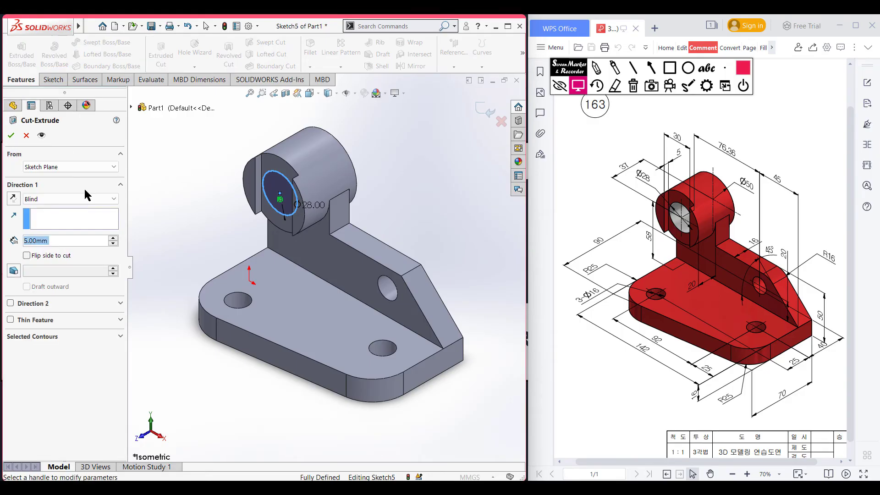
left_click(81, 198)
left_click(81, 217)
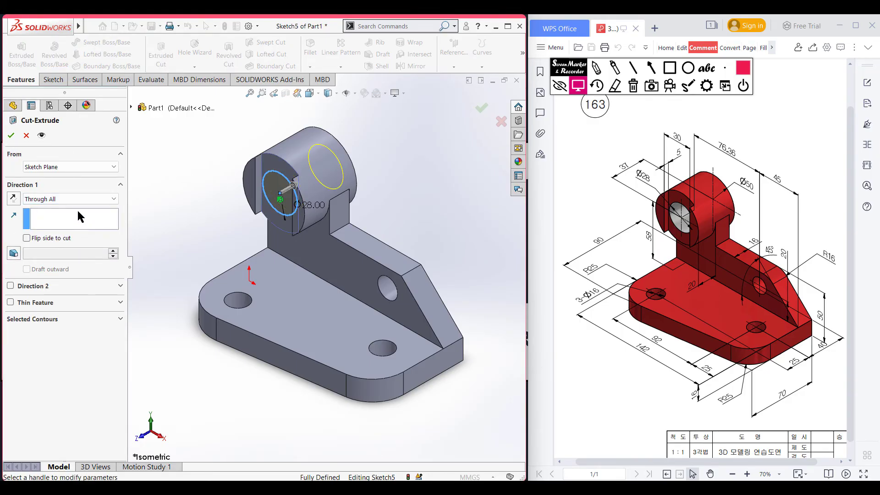
left_click(11, 136)
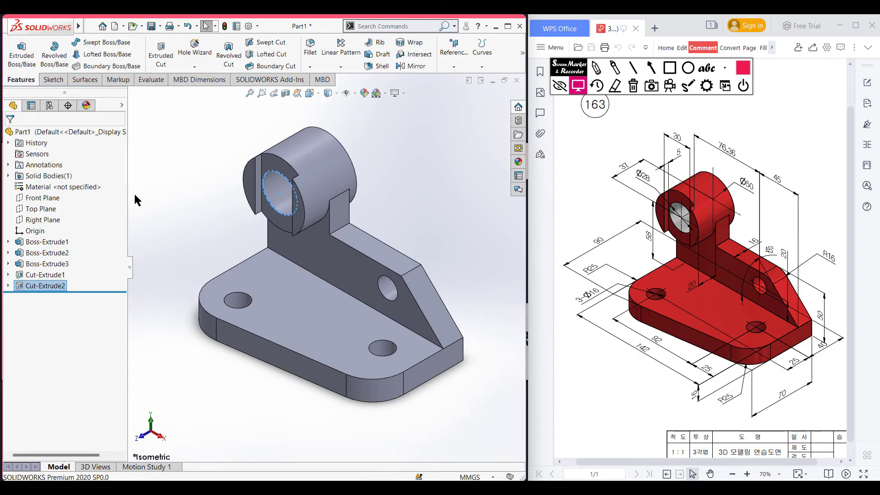
Circle the R16 dimension on the drawing, clear the mark, and start a Fillet in SOLIDWORKS
left_click(193, 212)
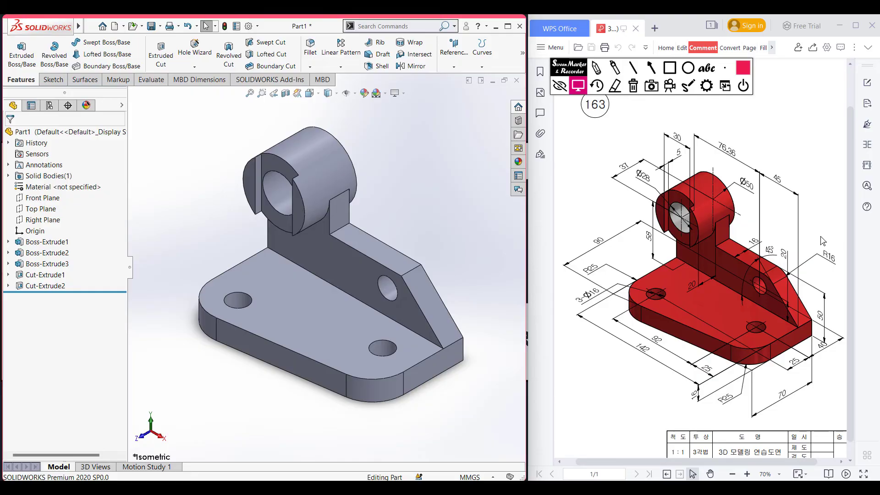
left_click(596, 67)
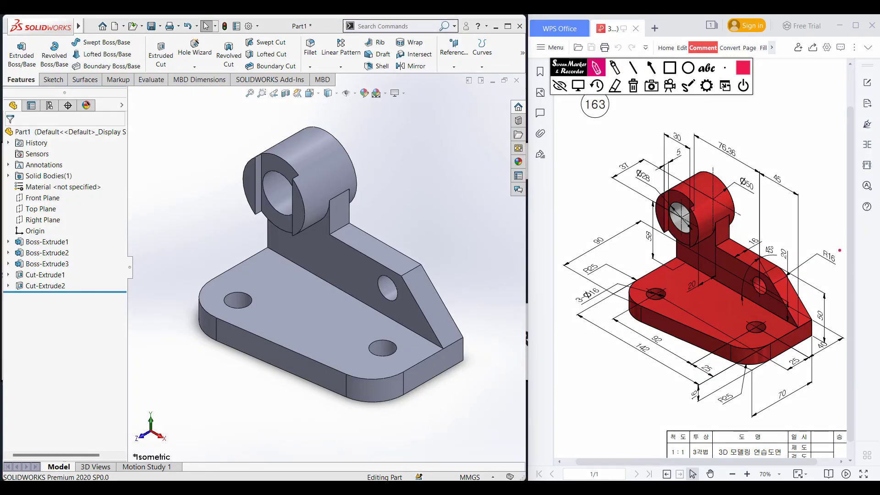
mouse_move(813, 244)
left_mouse_down()
mouse_move(824, 263)
mouse_move(851, 252)
left_mouse_up()
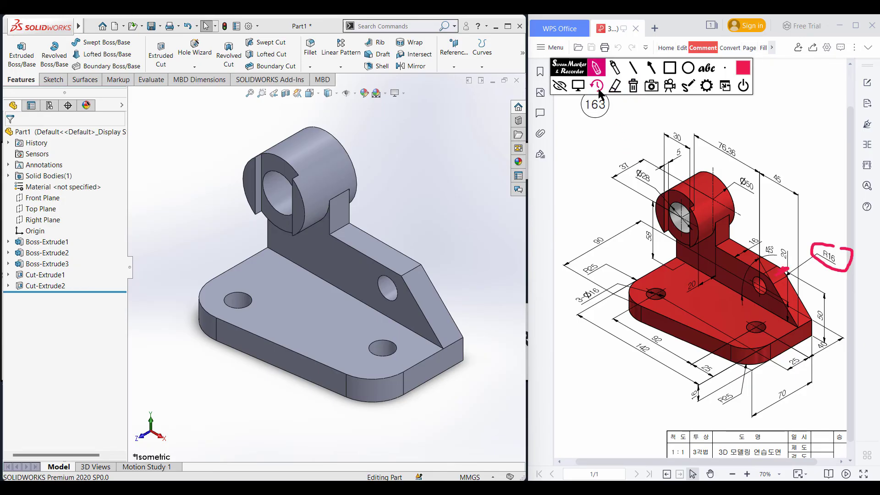
left_click(633, 86)
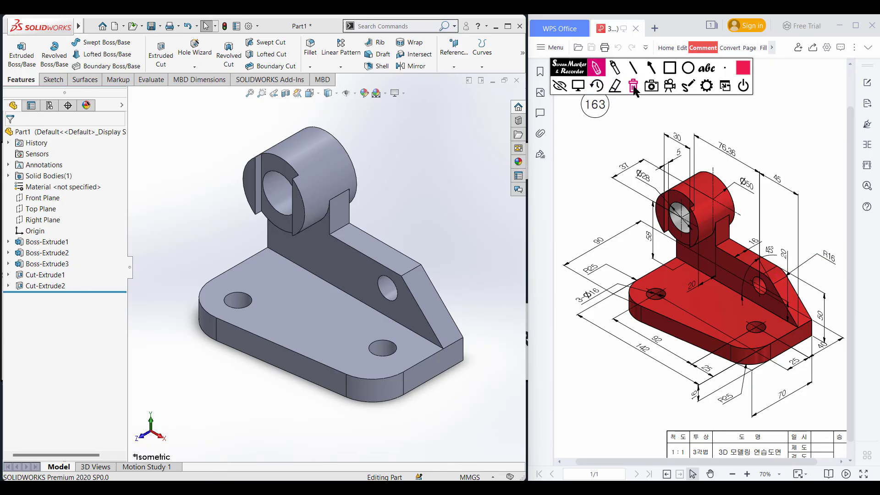
left_click(585, 86)
left_click(424, 139)
left_click(310, 53)
Fillet the angled rib's top edge with a 16 mm radius
type("16.00mm")
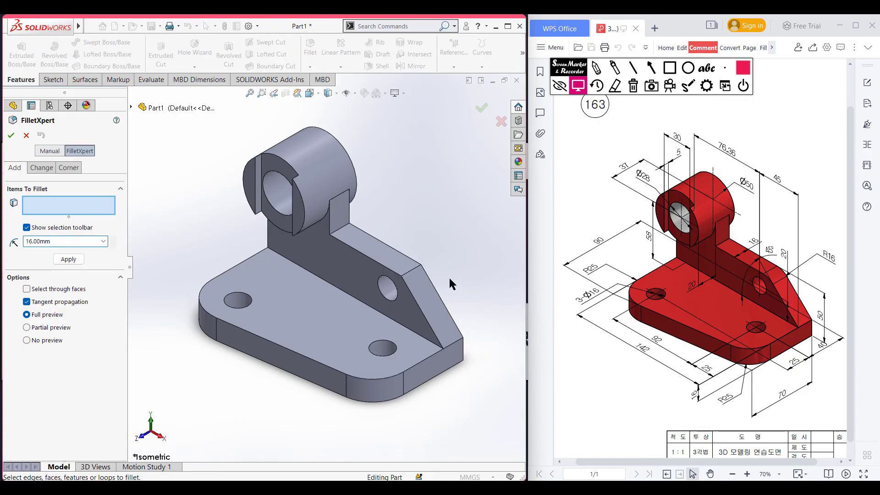
left_click(409, 271)
left_click(11, 135)
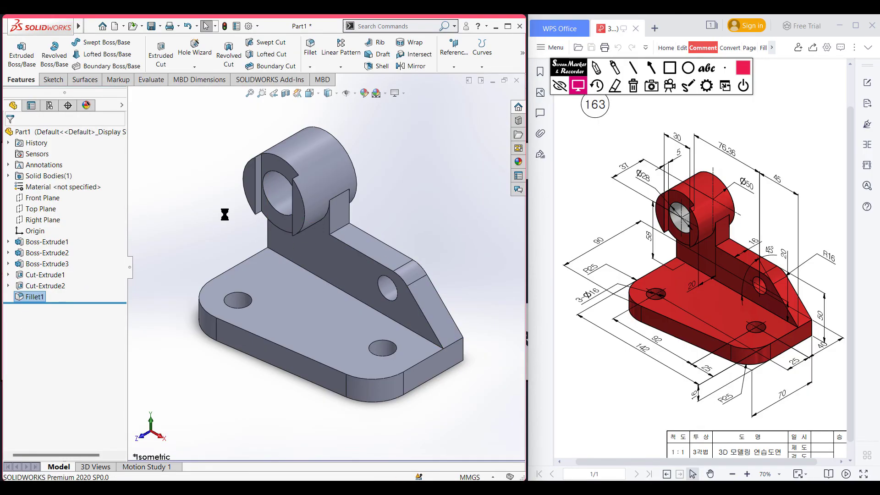